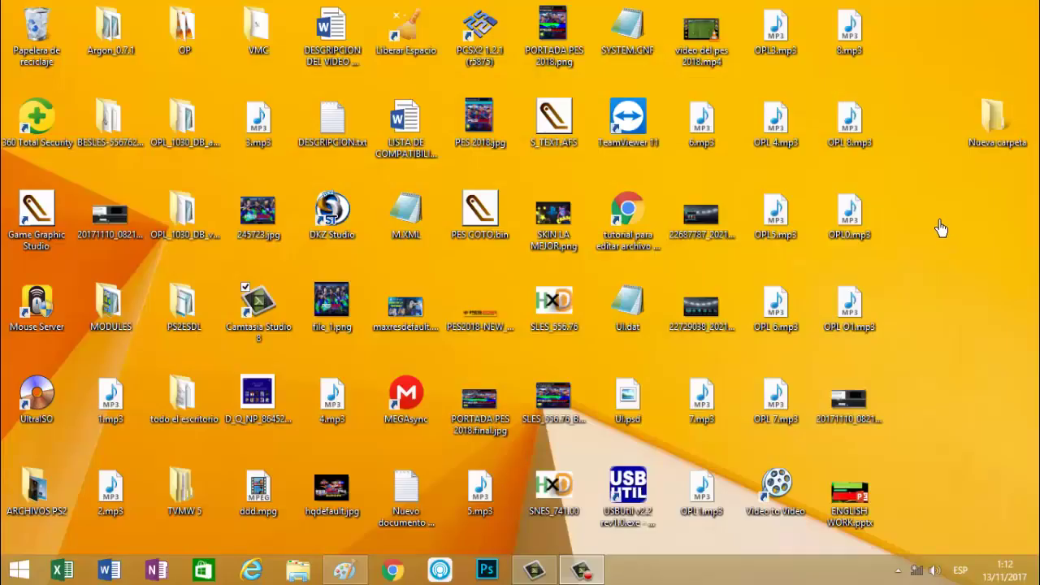
Open the desktop folder Nueva carpeta and go from it to the FTP address ftp://192.168.0.10/
left_click(1005, 130)
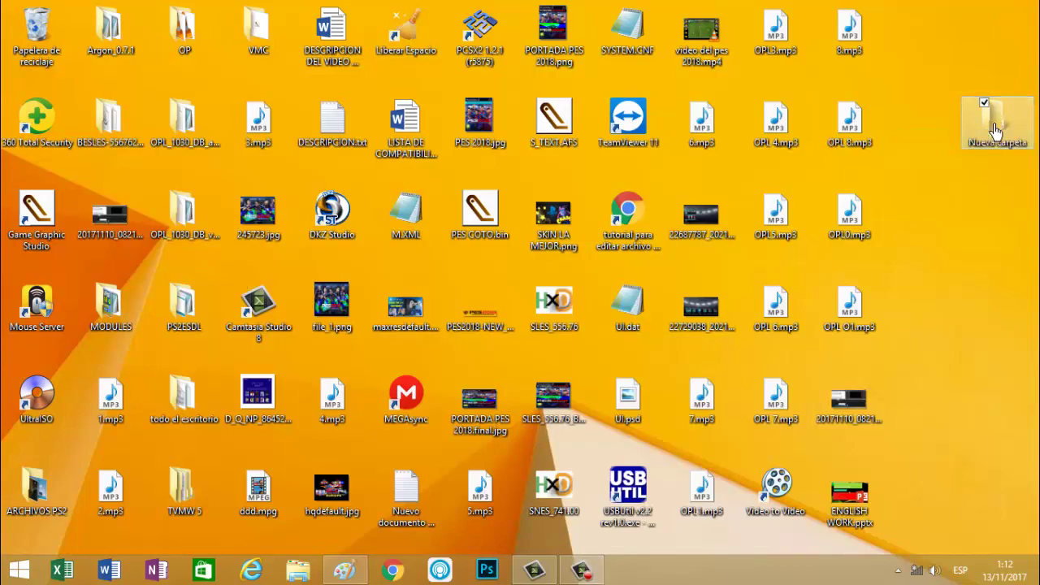
double_click(996, 130)
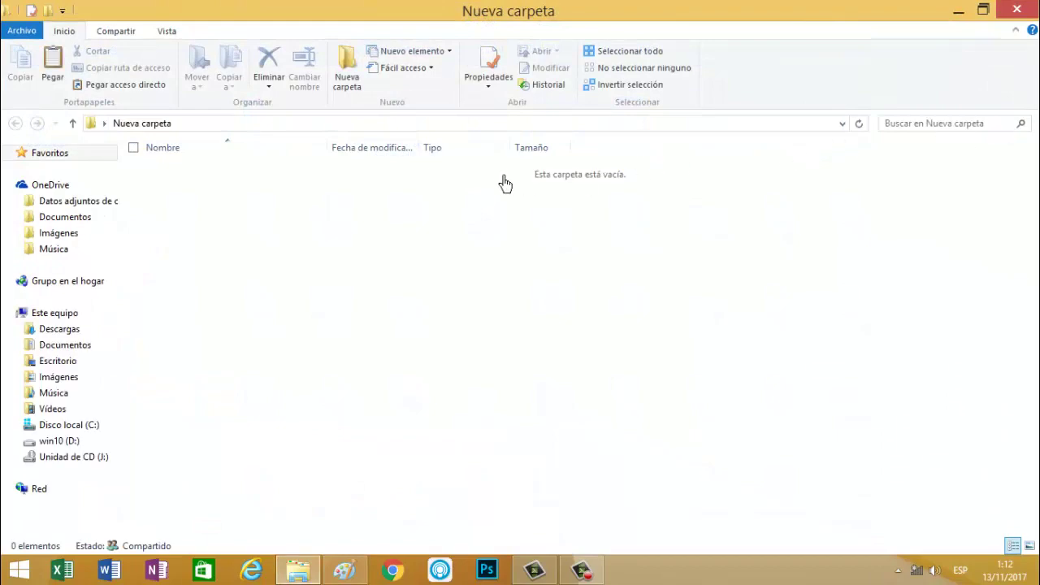
left_click(195, 125)
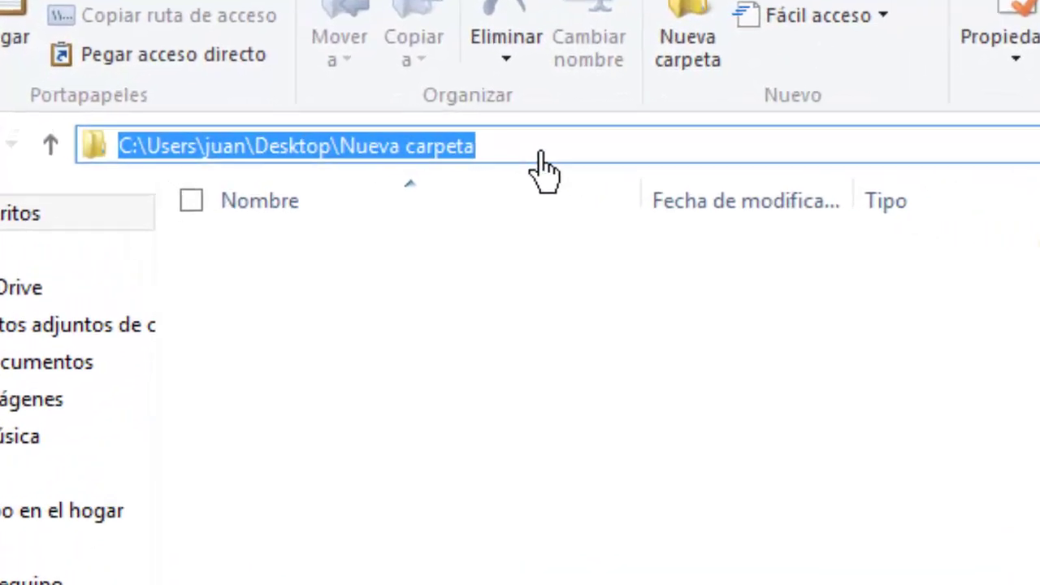
key("BackSpace")
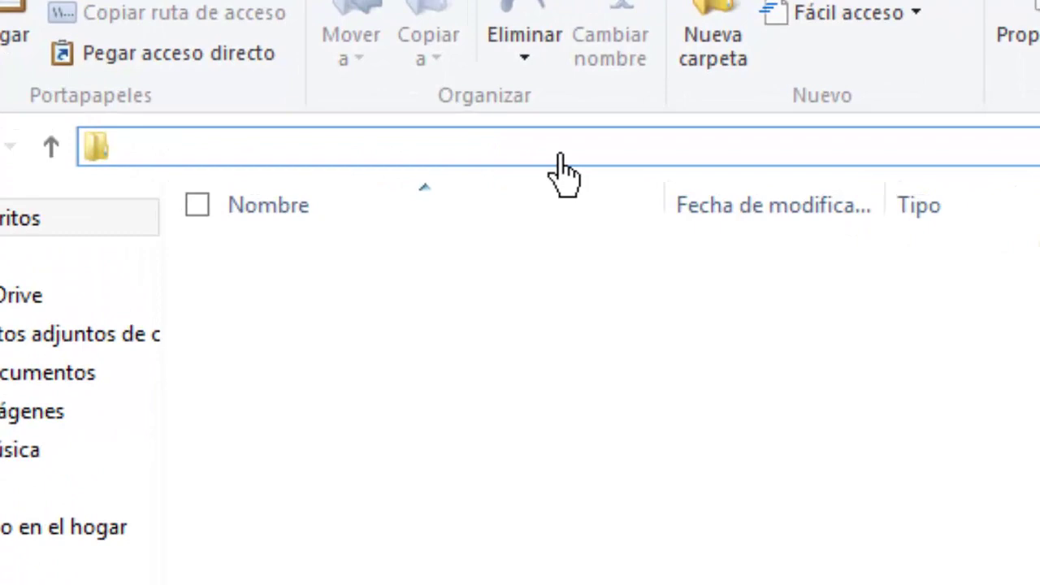
type("F")
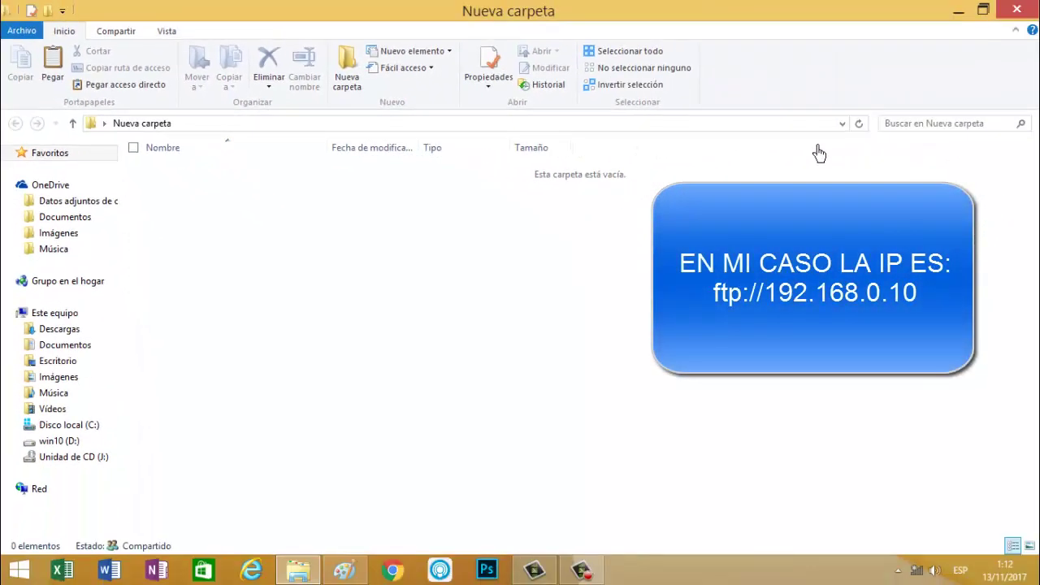
left_click(190, 126)
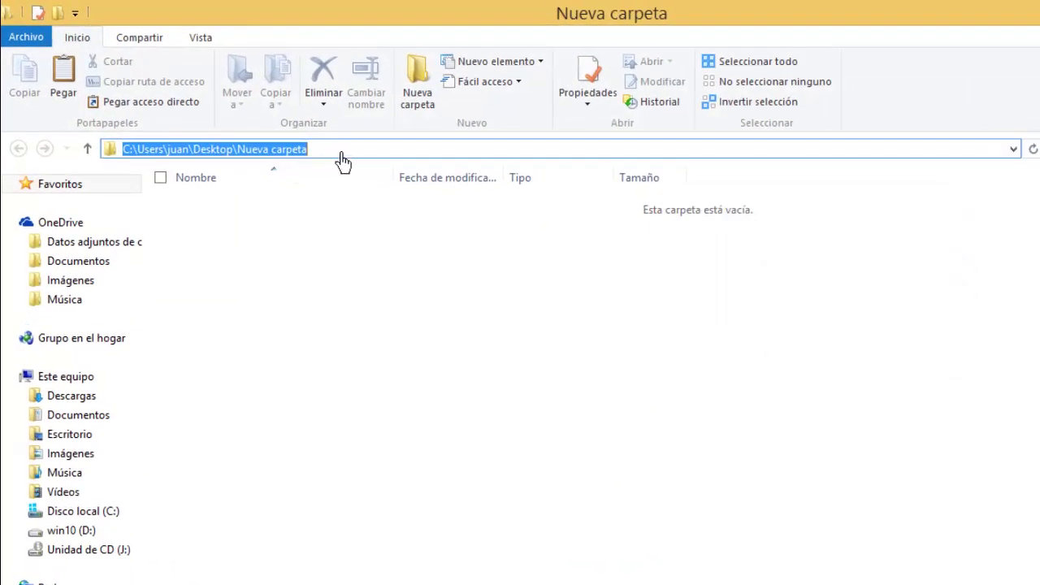
key("BackSpace")
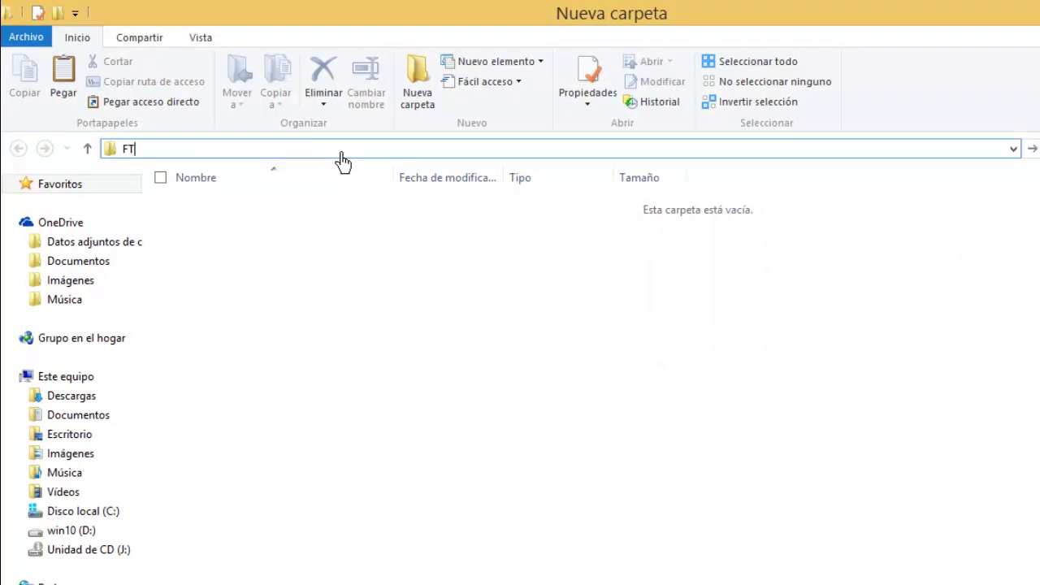
type("FTP")
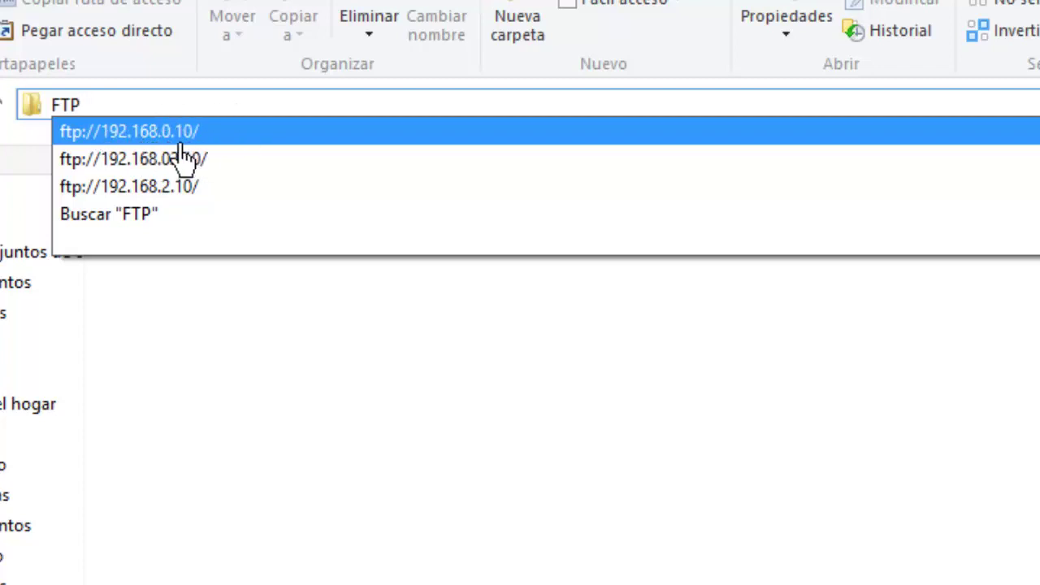
key("Return")
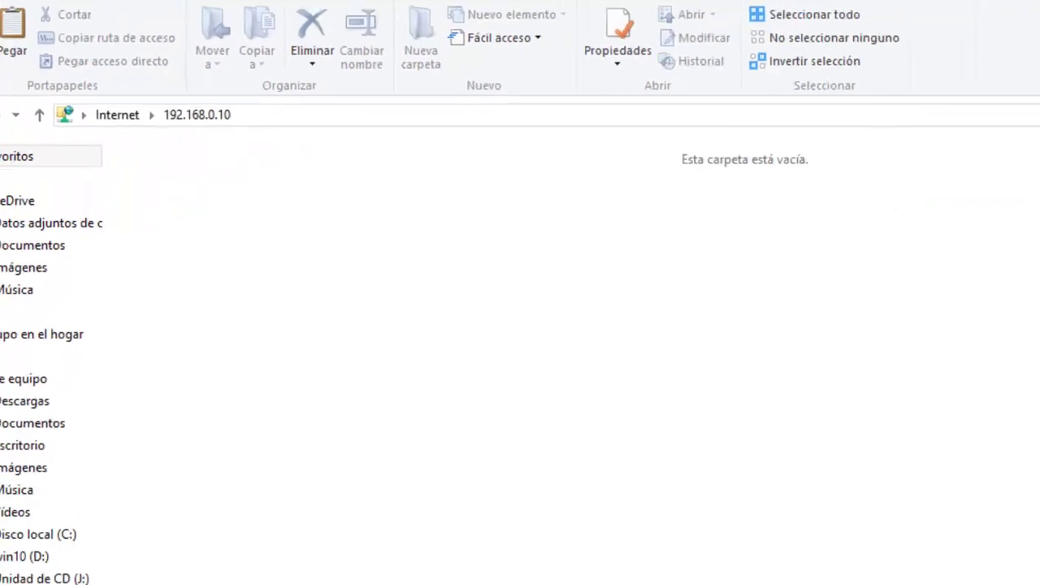
Check the status of the wired network connection, and load ftp://192.168.0.10/ again
left_click(931, 578)
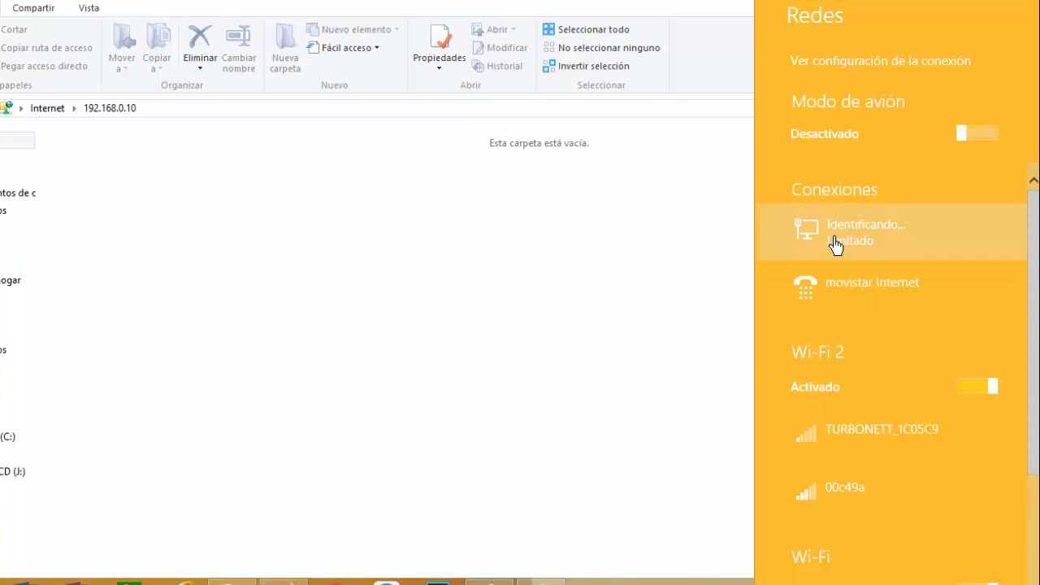
left_click(740, 329)
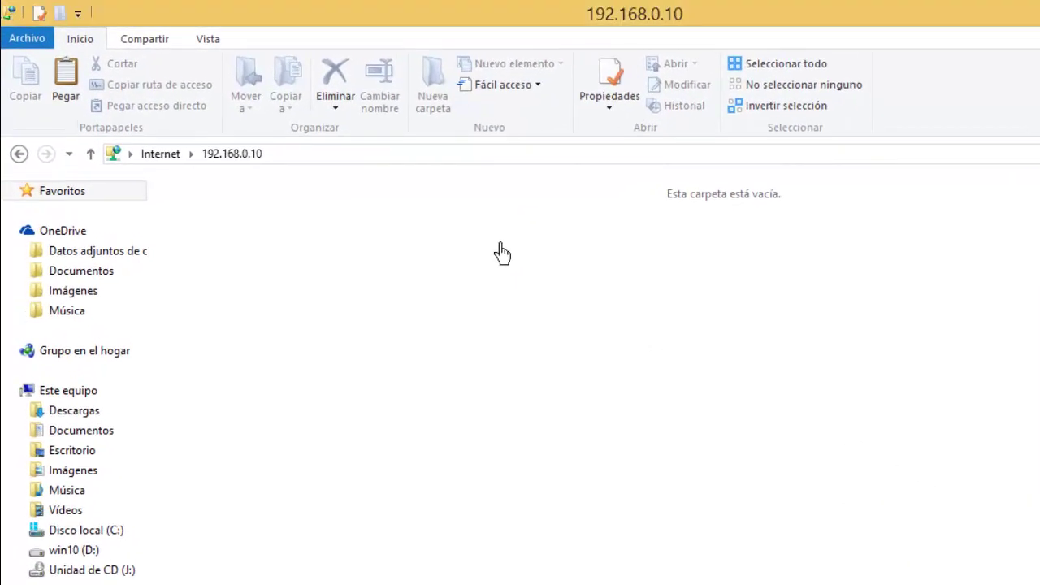
left_click(290, 162)
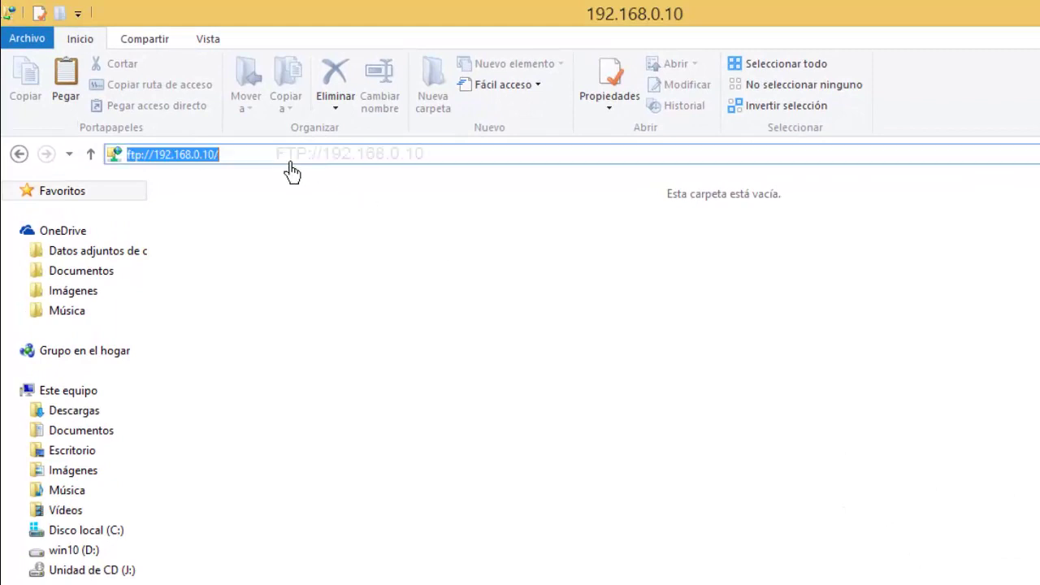
key("Return")
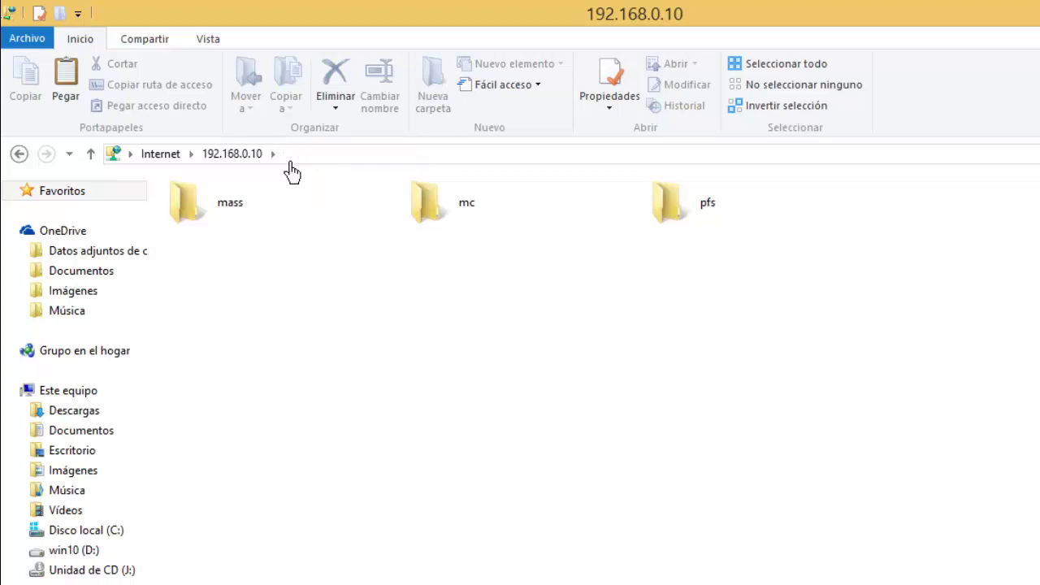
Open the mass folder on the FTP server and its subfolder 0
left_click(255, 220)
double_click(255, 220)
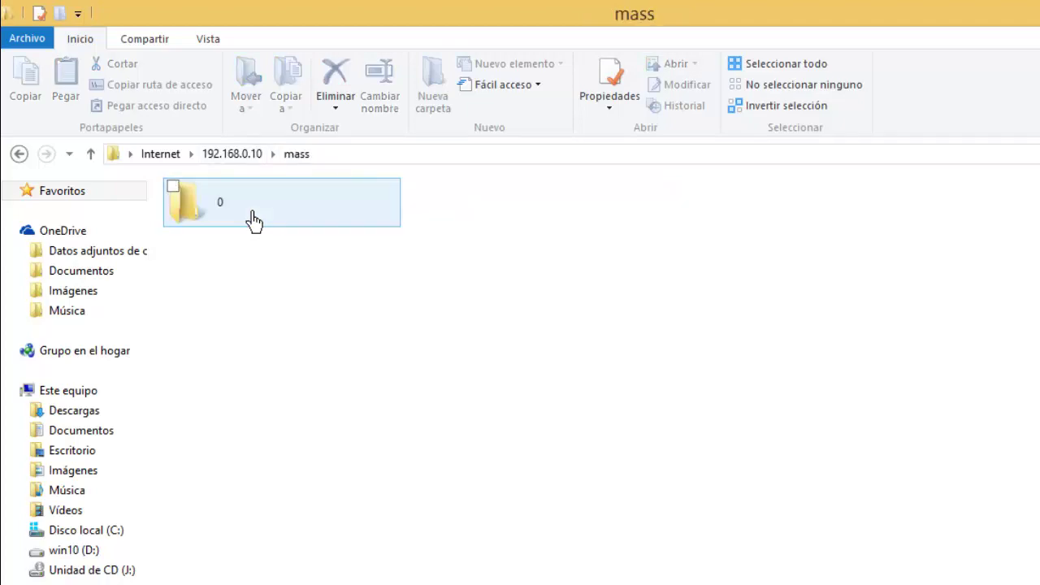
double_click(268, 217)
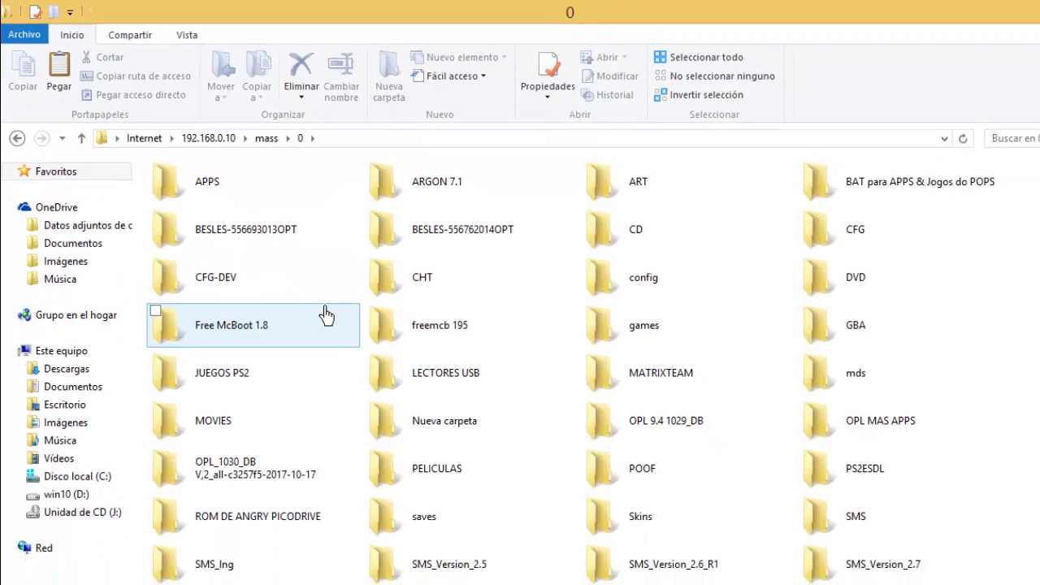
Look through the APPS folder and its SMS subfolder, and return to folder 0
double_click(250, 195)
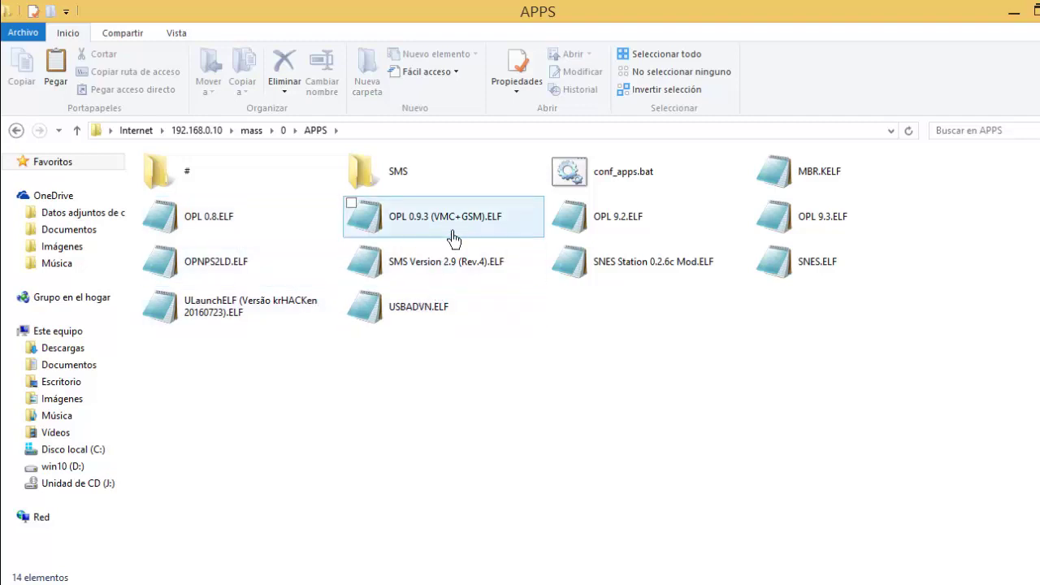
double_click(439, 186)
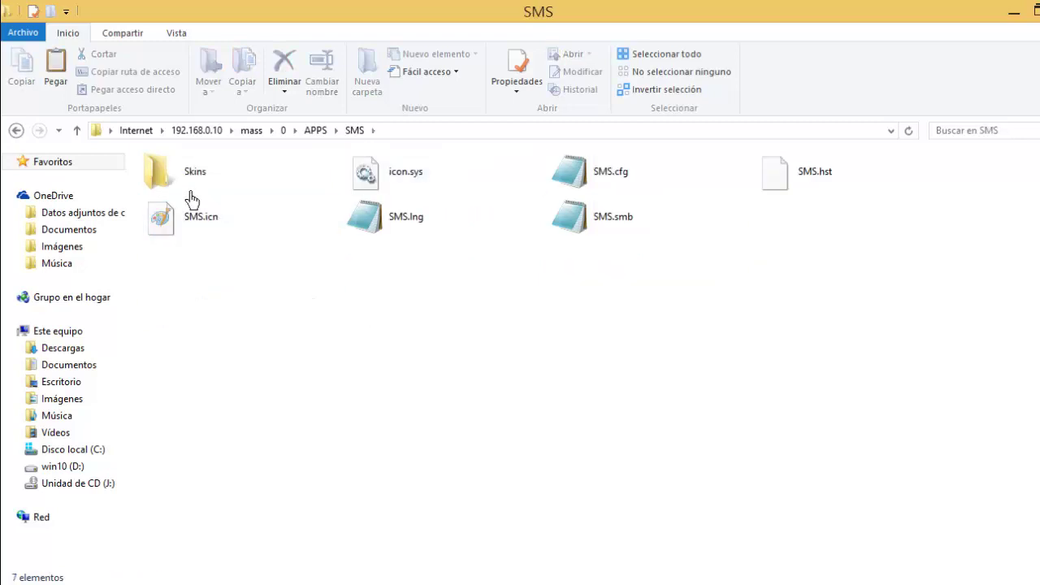
left_click(22, 133)
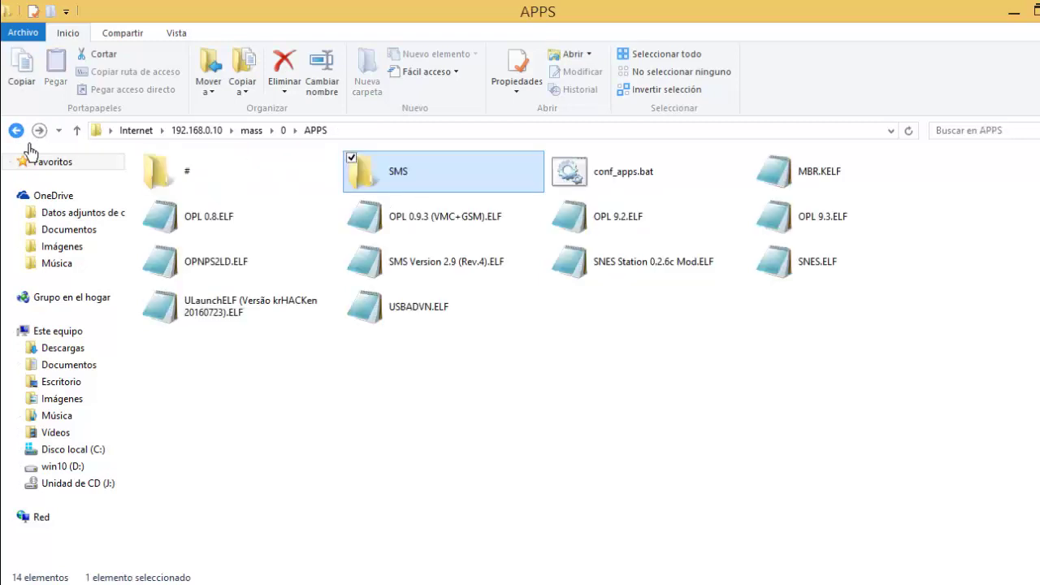
left_click(18, 131)
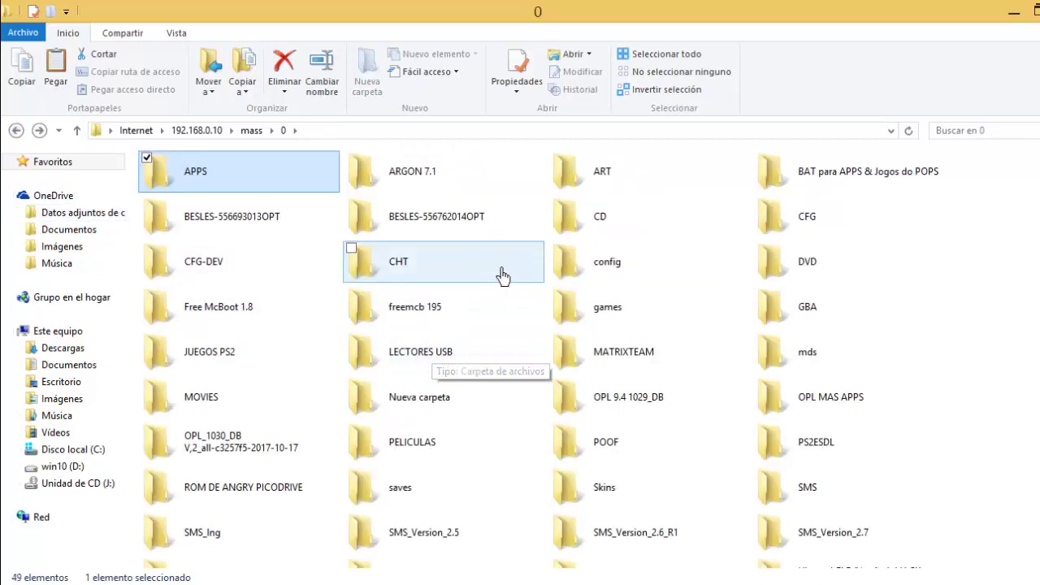
Check the contents of the ART and DVD folders inside folder 0, returning to folder 0 after each
double_click(622, 188)
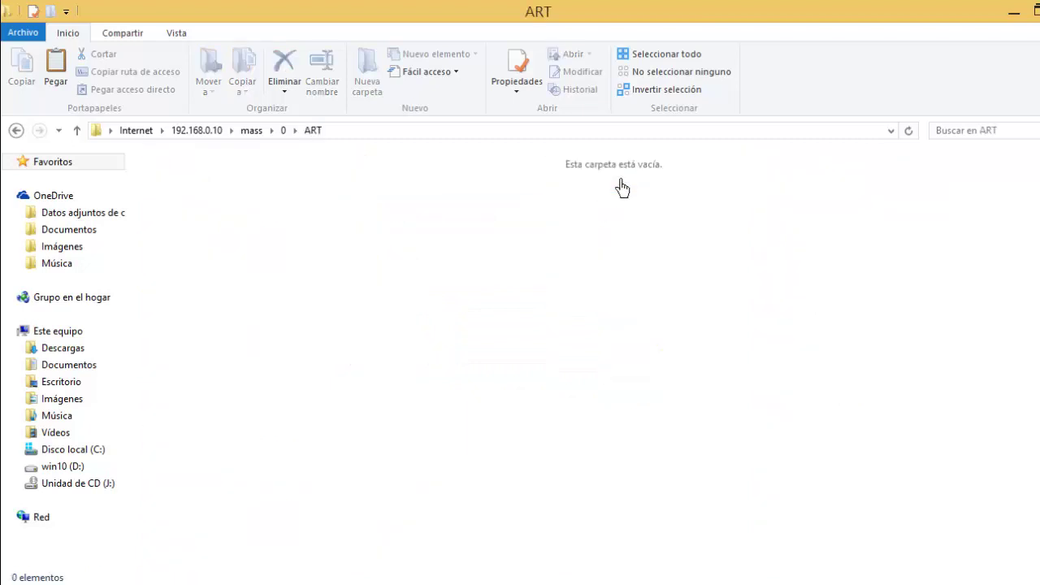
left_click(22, 132)
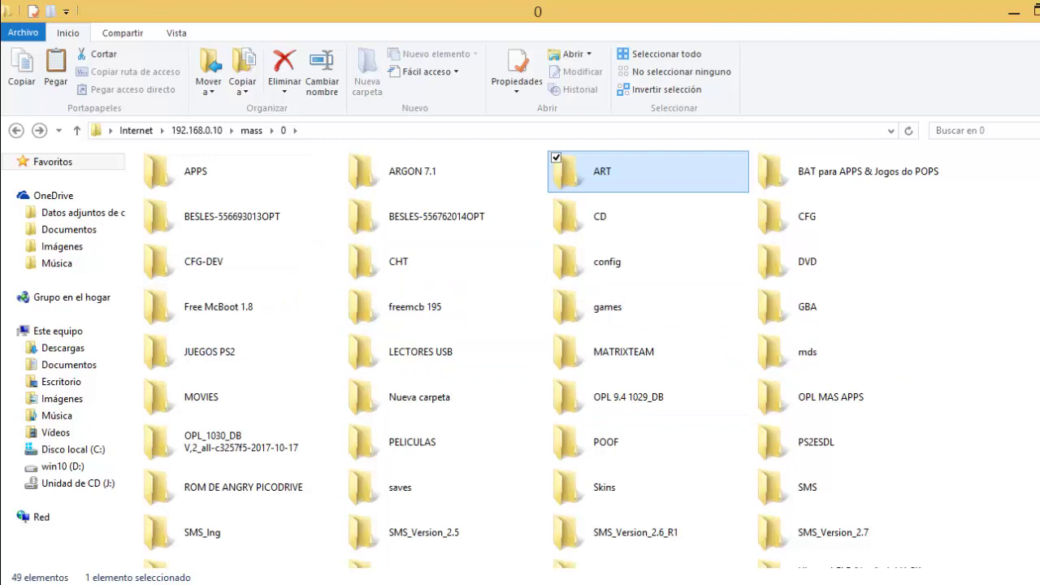
scroll(541, 356, "down", 3)
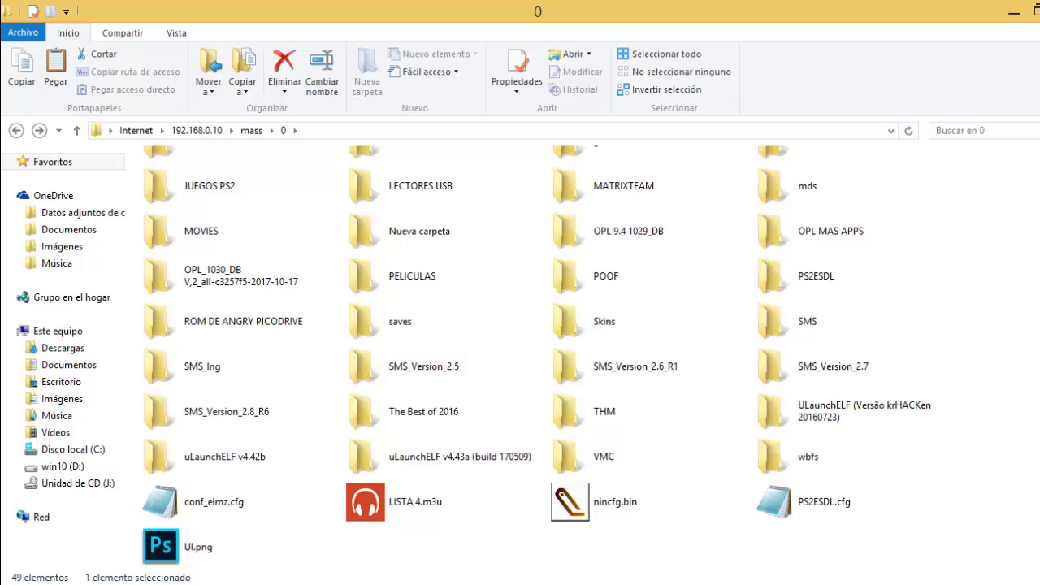
scroll(536, 357, "up", 2)
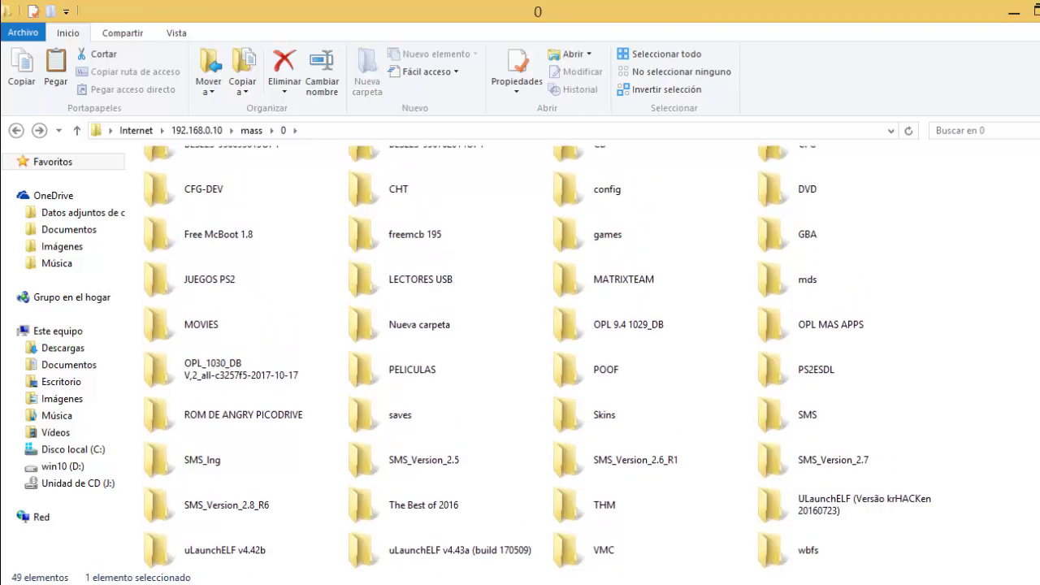
double_click(816, 205)
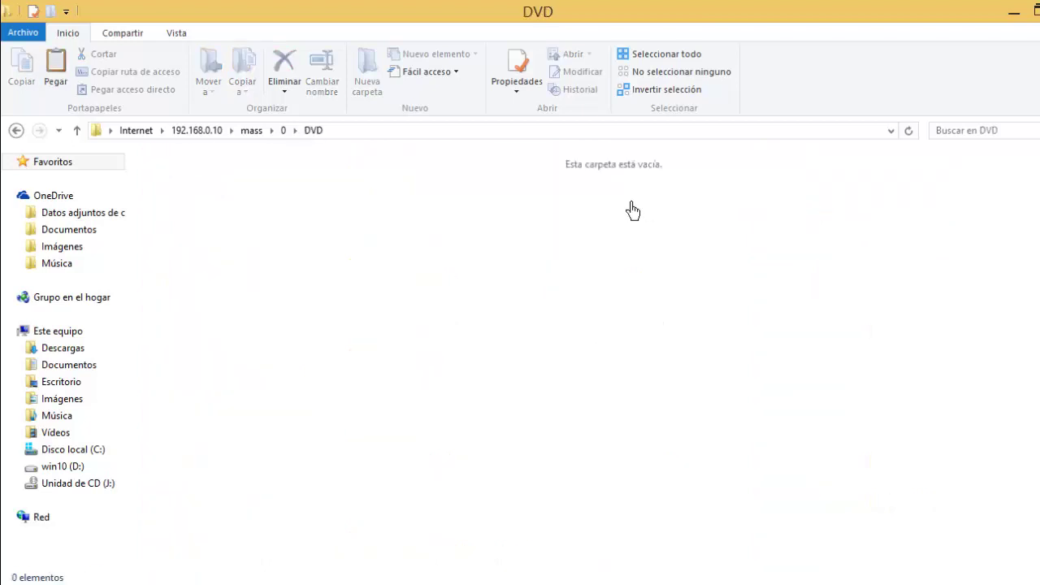
left_click(17, 132)
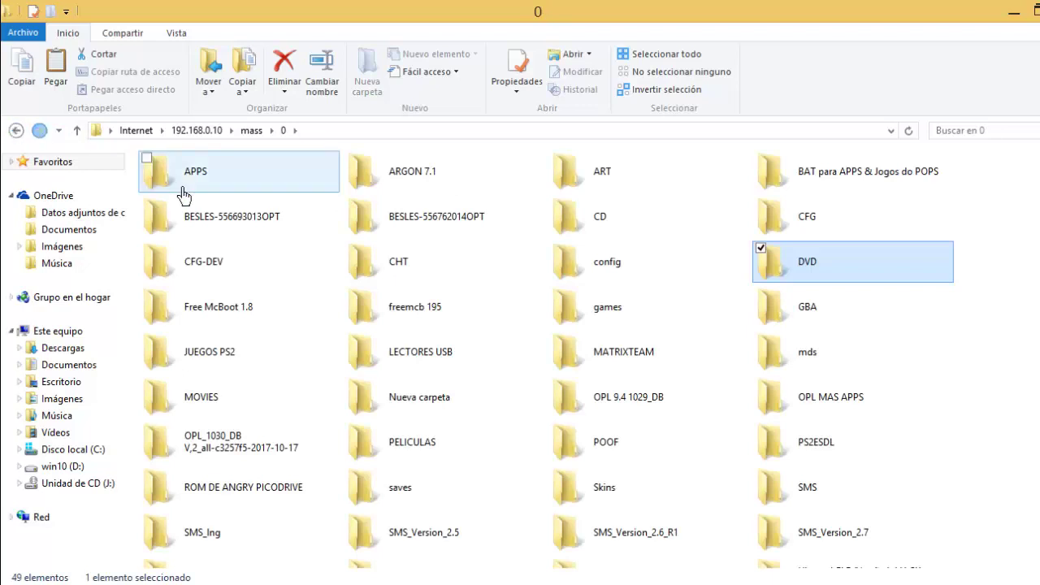
Inspect the GBA folder's contents, and look over the full list of items in folder 0
double_click(822, 320)
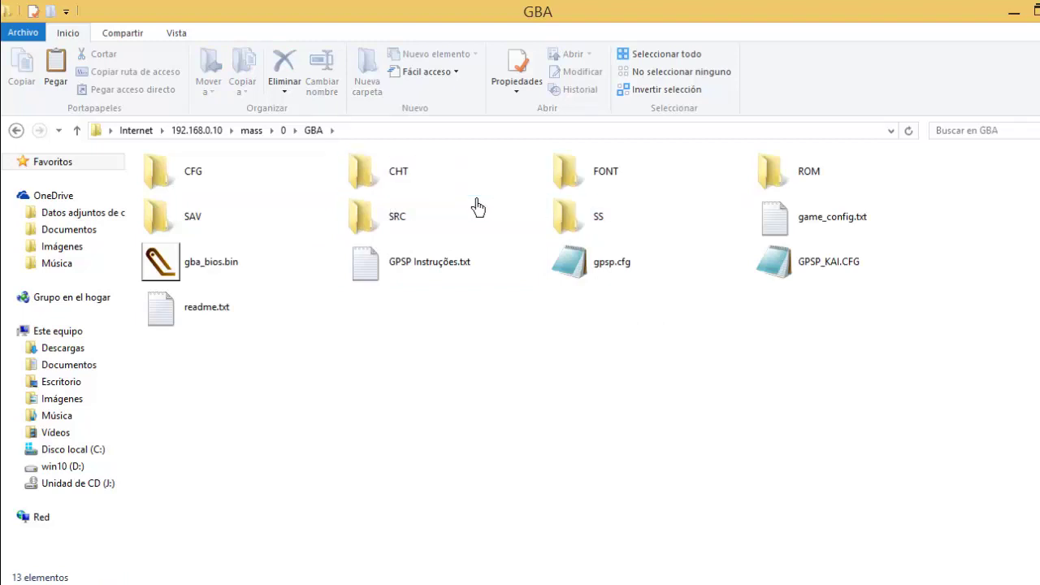
left_click(26, 140)
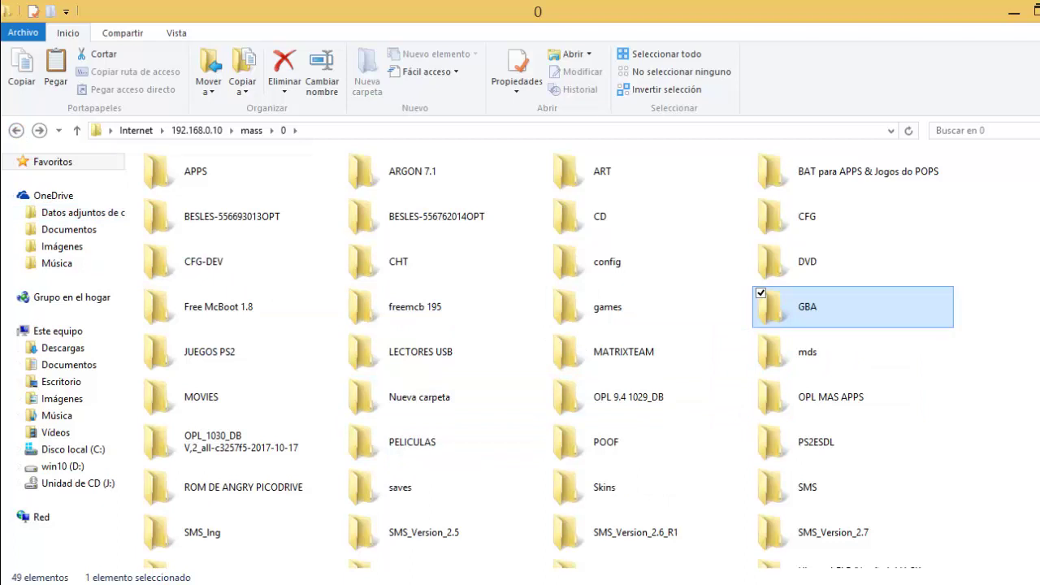
scroll(548, 357, "down", 5)
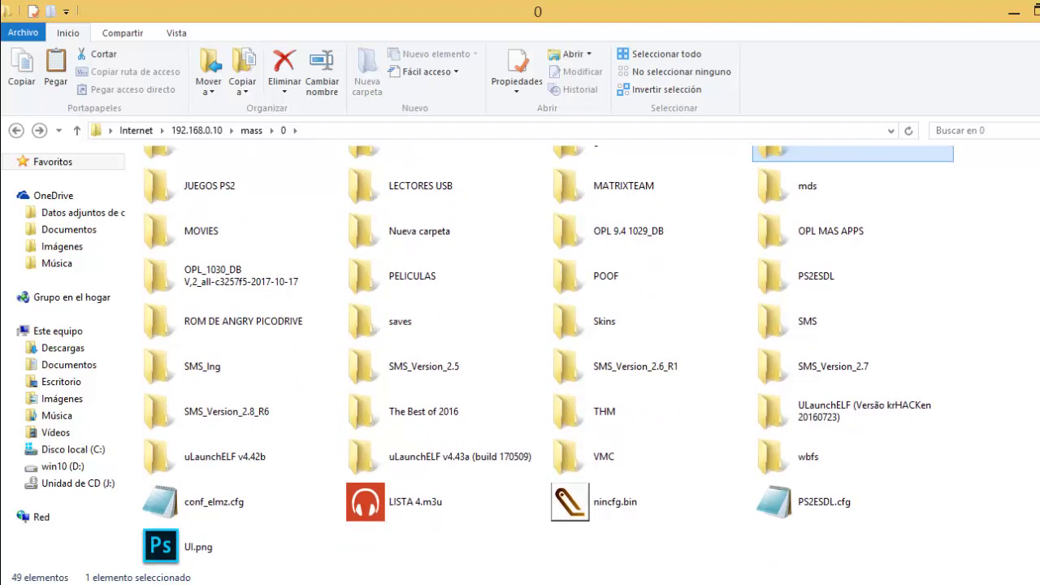
scroll(548, 356, "up", 5)
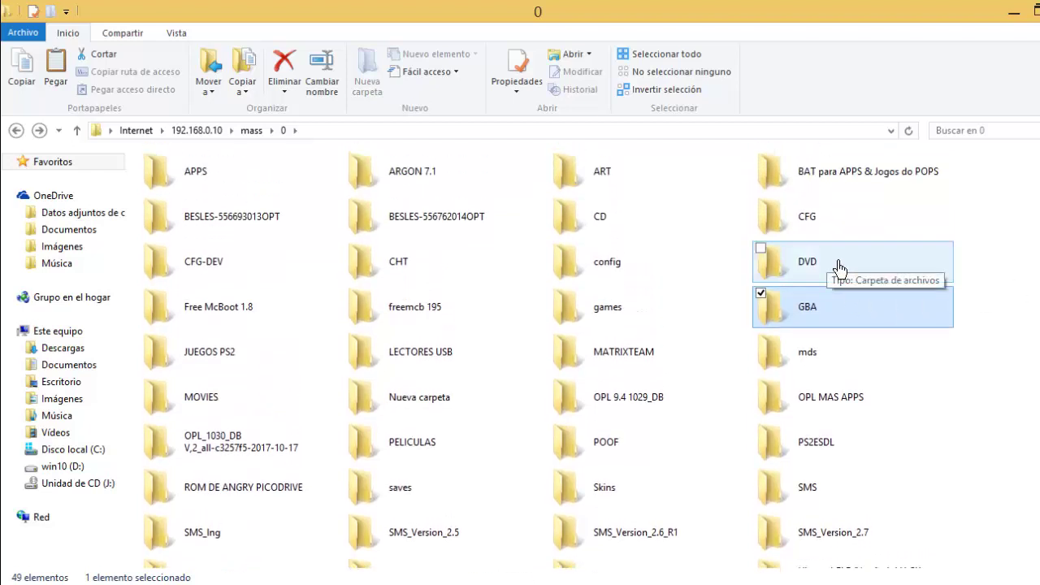
Check the DVD folder in folder 0 once more and return to folder 0
left_click(838, 268)
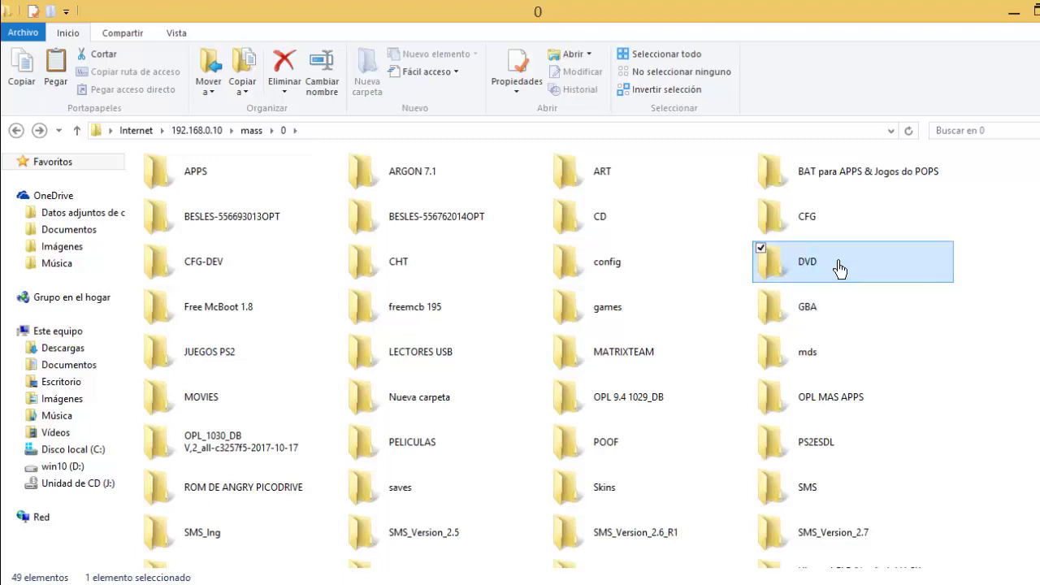
double_click(825, 274)
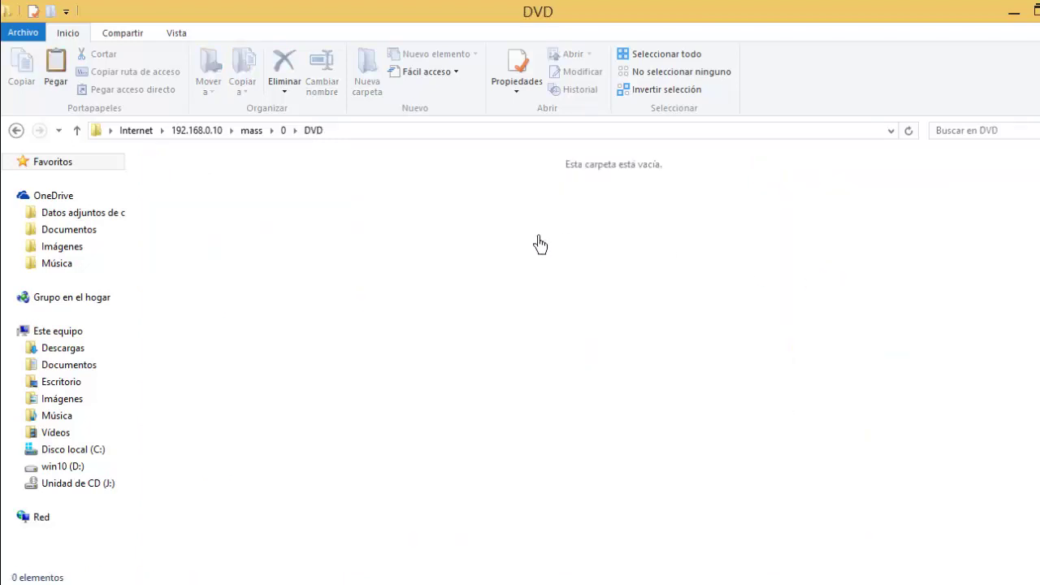
left_click(18, 132)
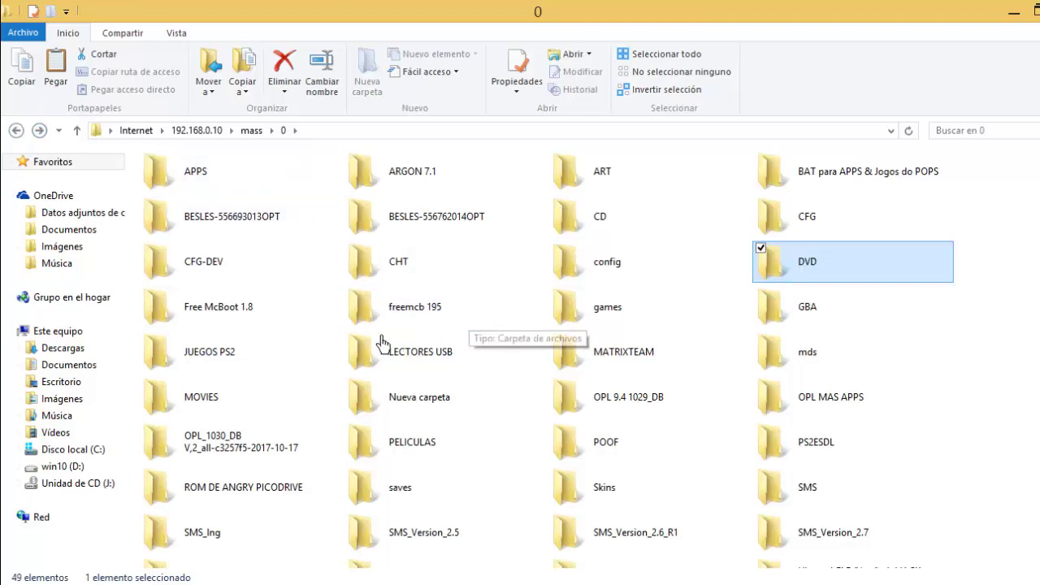
Open the JUEGOS PS2 folder, view the game images in its DVD subfolder, and return to JUEGOS PS2
double_click(249, 368)
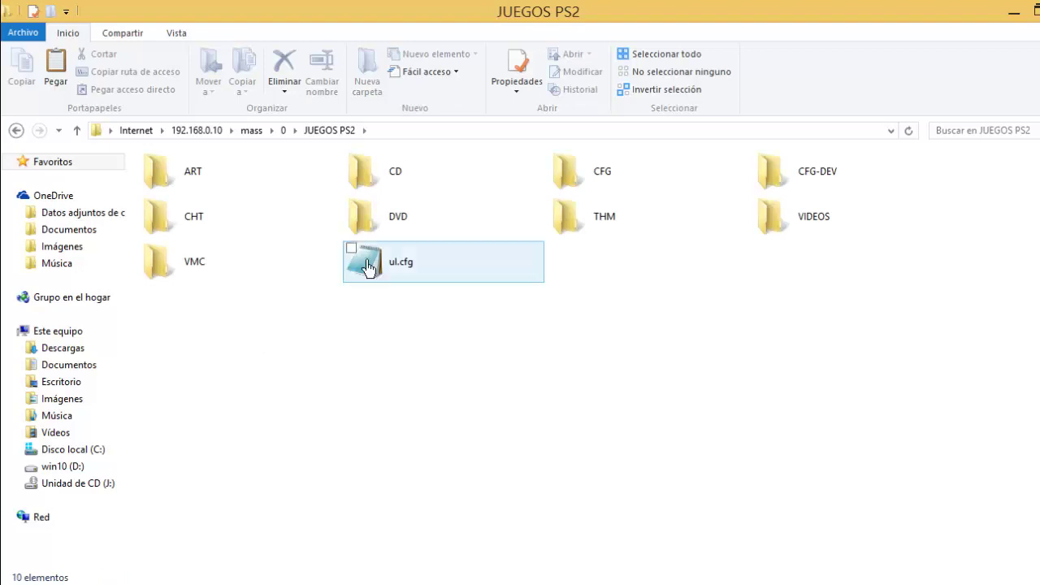
double_click(403, 232)
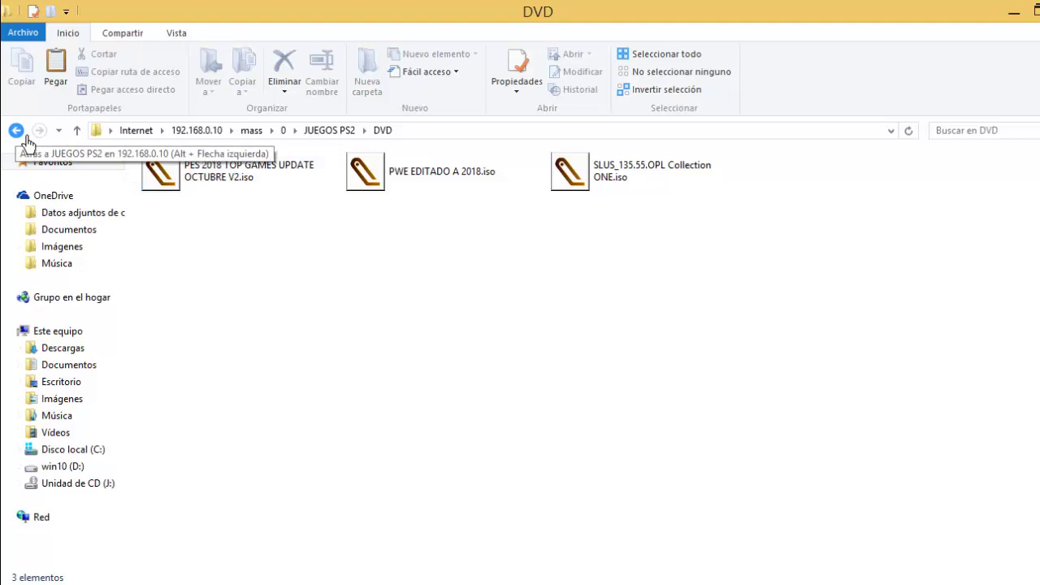
left_click(16, 131)
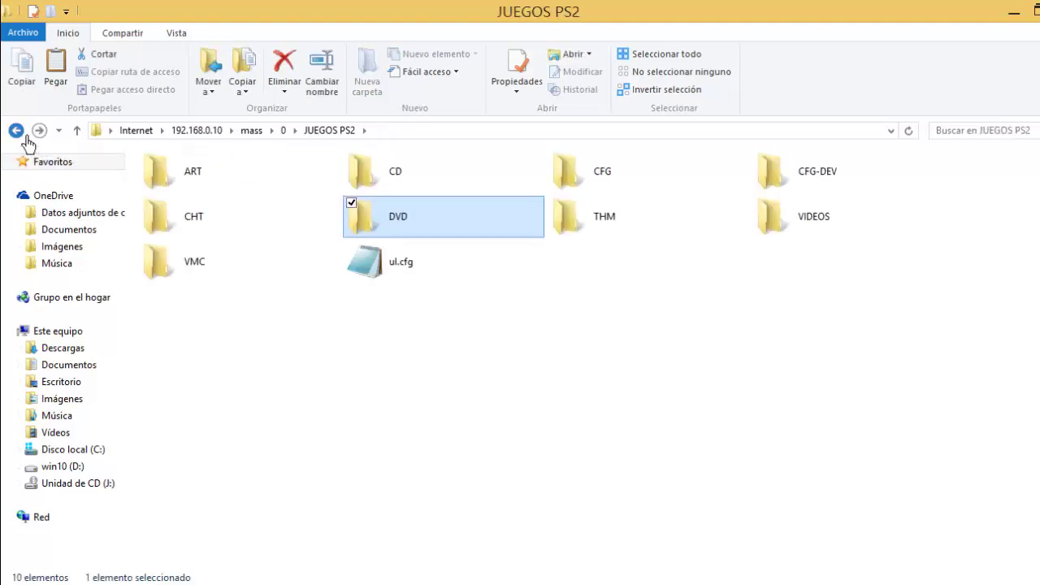
Go back up to the mass folder, look over the PC's Imágenes folder, and return to mass
left_click(26, 138)
left_click(16, 131)
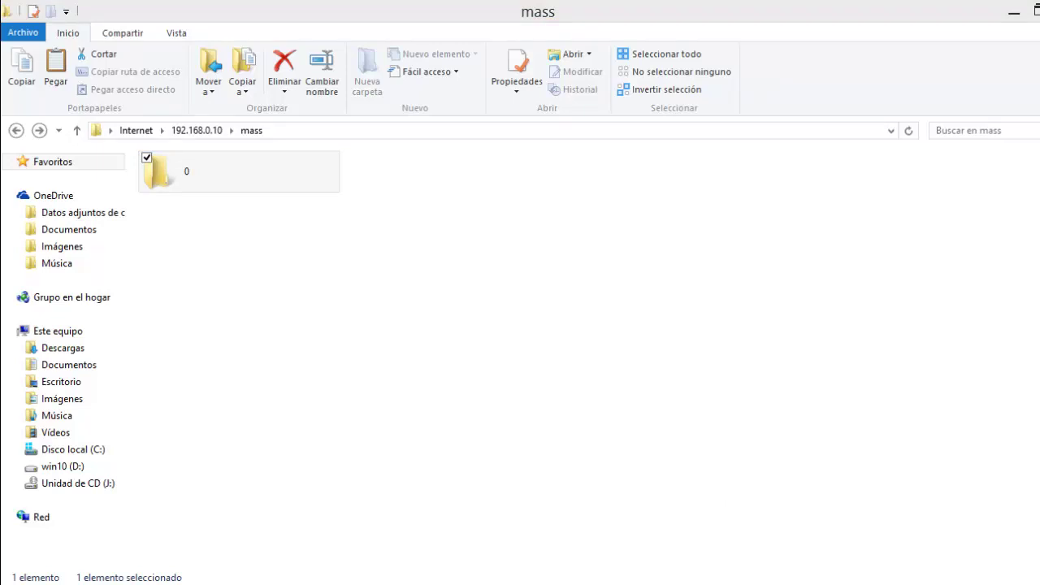
left_click(82, 403)
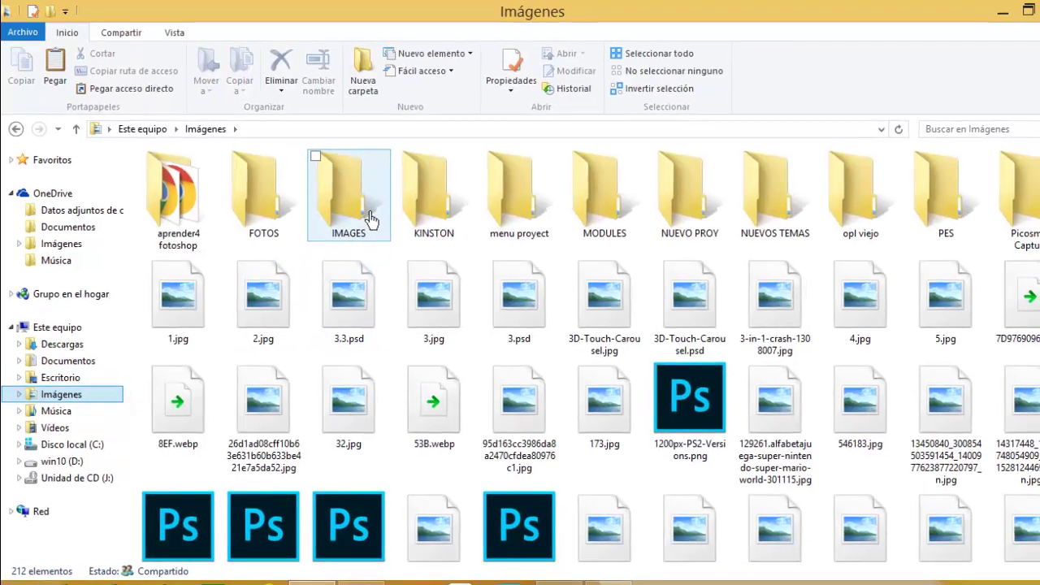
left_click(16, 130)
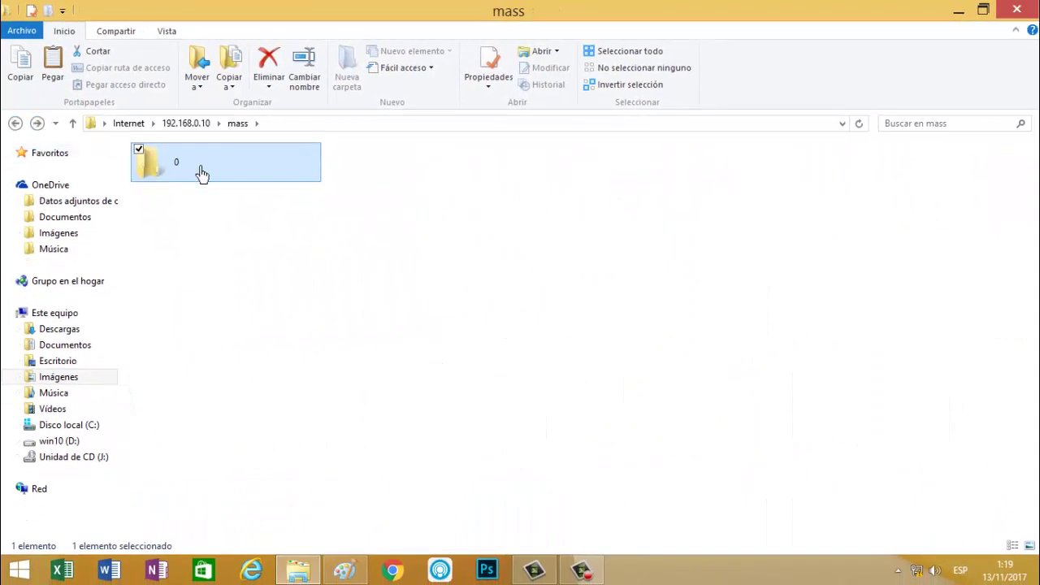
Open folder 0, check the contents of its SMS folder, and return to folder 0
double_click(202, 174)
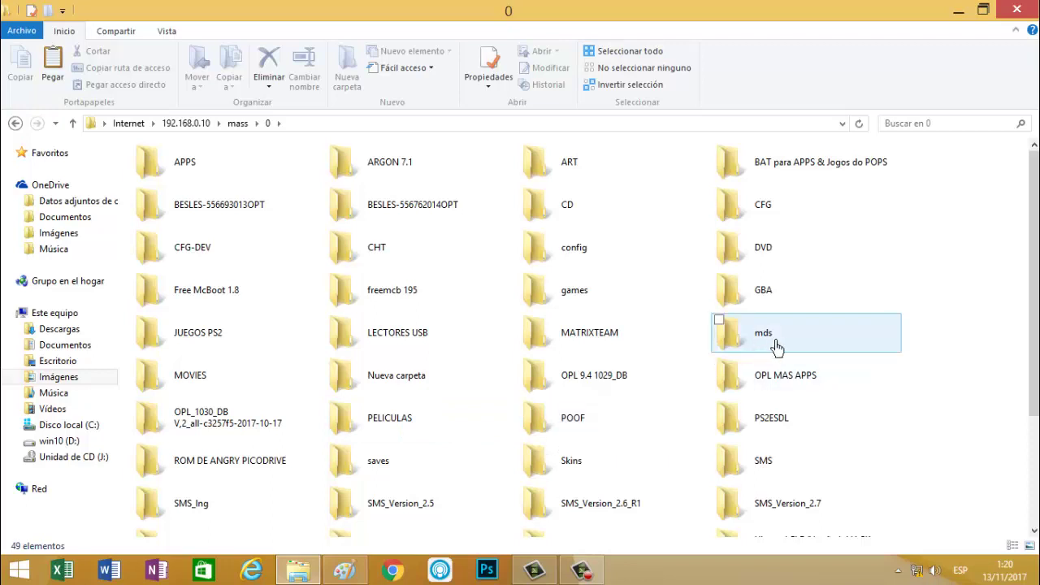
left_click(892, 351)
left_click(918, 337)
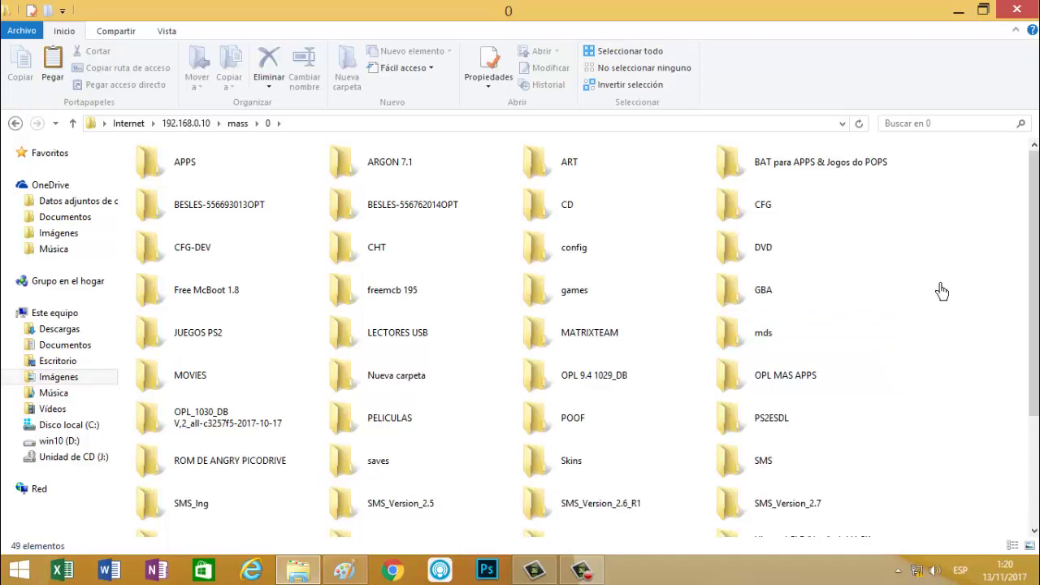
double_click(767, 464)
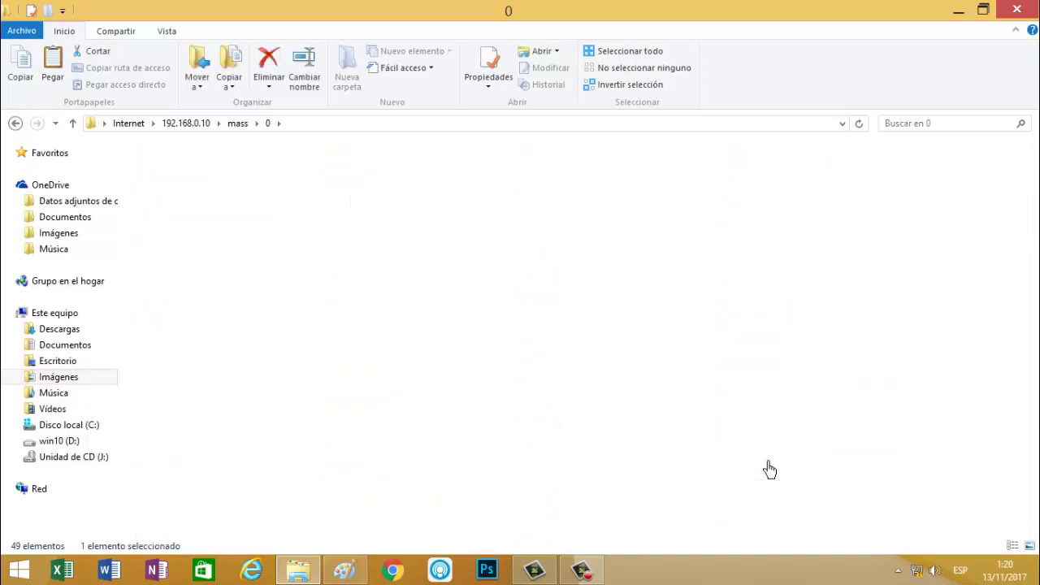
right_click(518, 253)
left_click(546, 323)
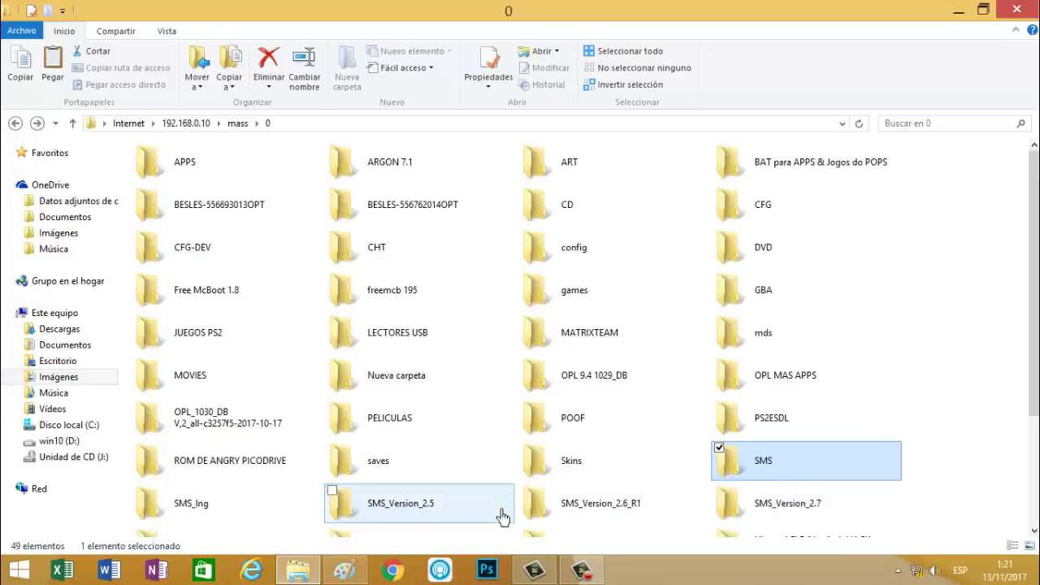
Open the PC's Música folder, view the songs in its mp3 subfolder, and return to Música
left_click(85, 395)
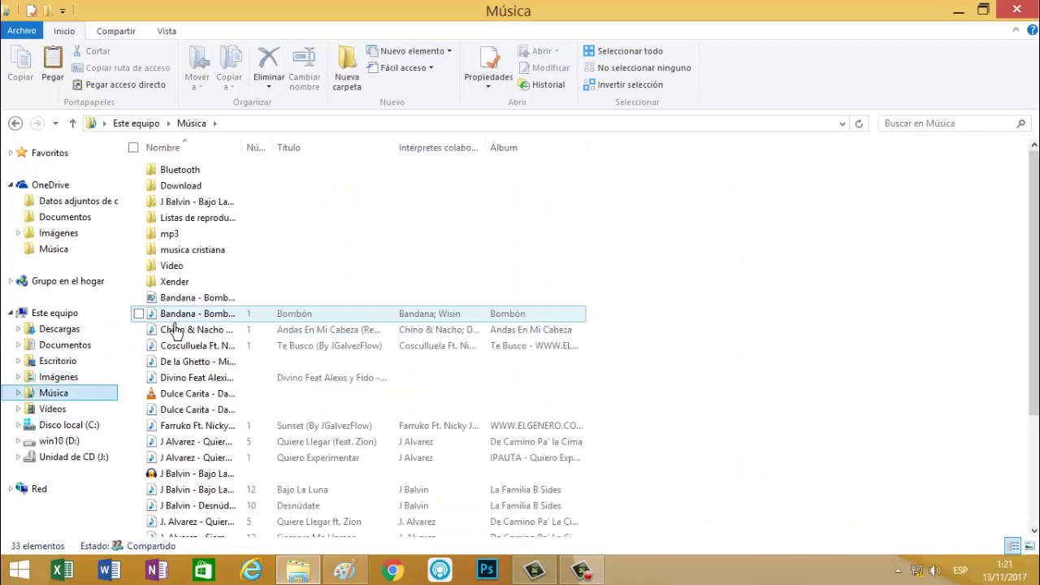
double_click(183, 238)
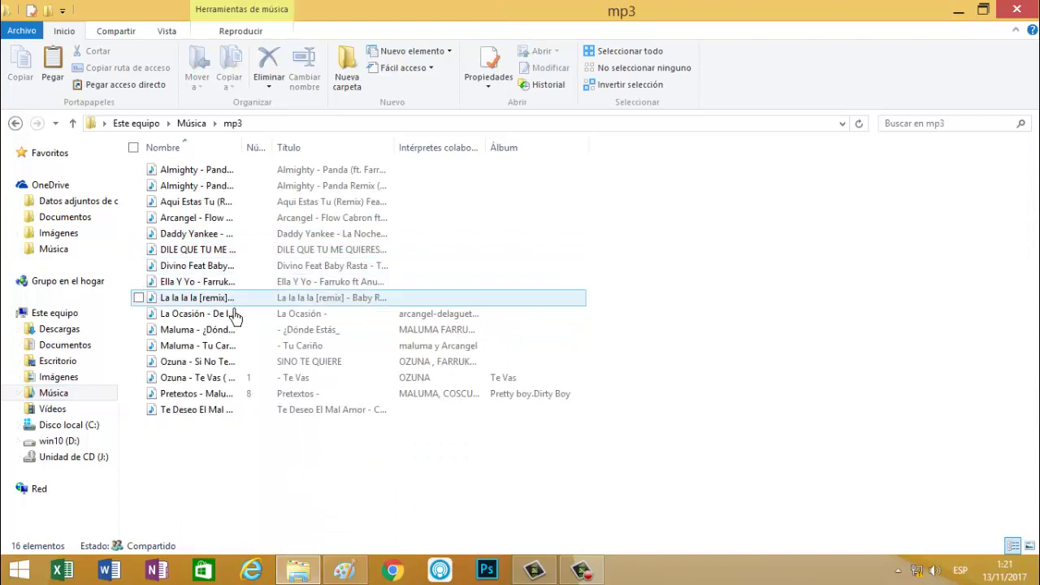
left_click(18, 126)
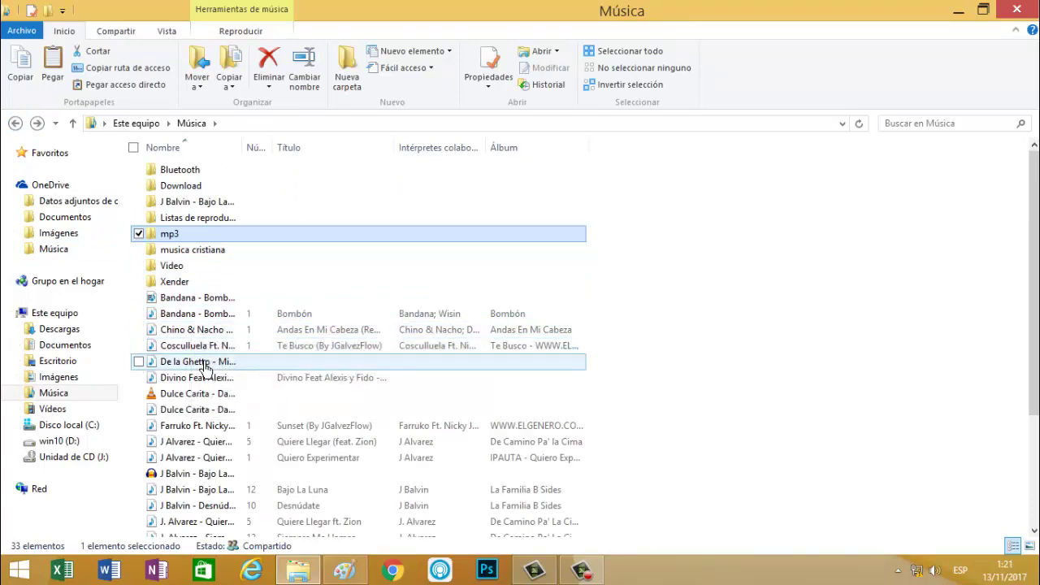
Copy the 7,59 KB "J Balvin - Bajo La Luna" file from Música and return to folder 0 on the PS2's USB storage
left_click(207, 480)
right_click(207, 479)
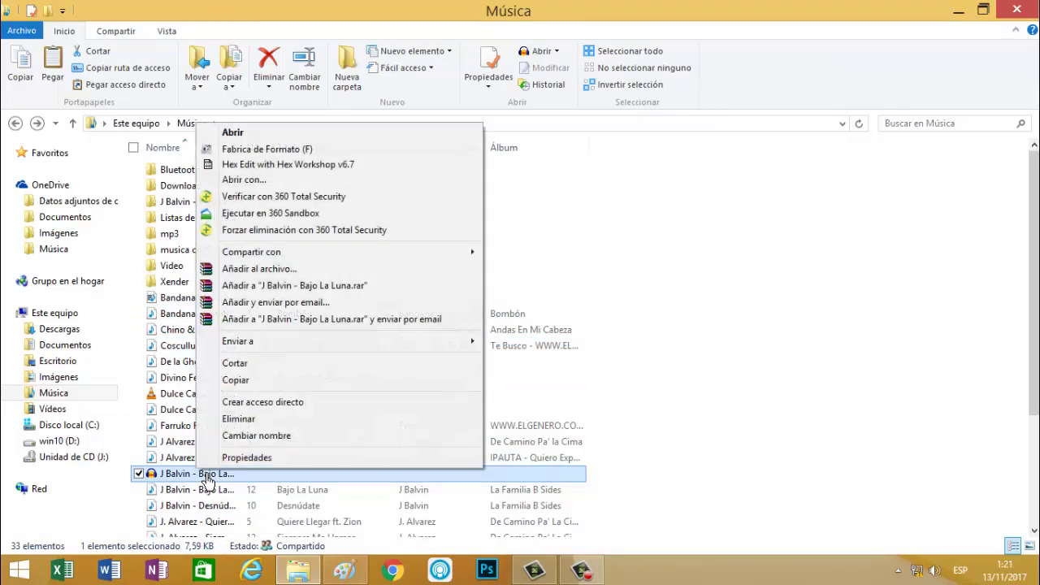
left_click(252, 371)
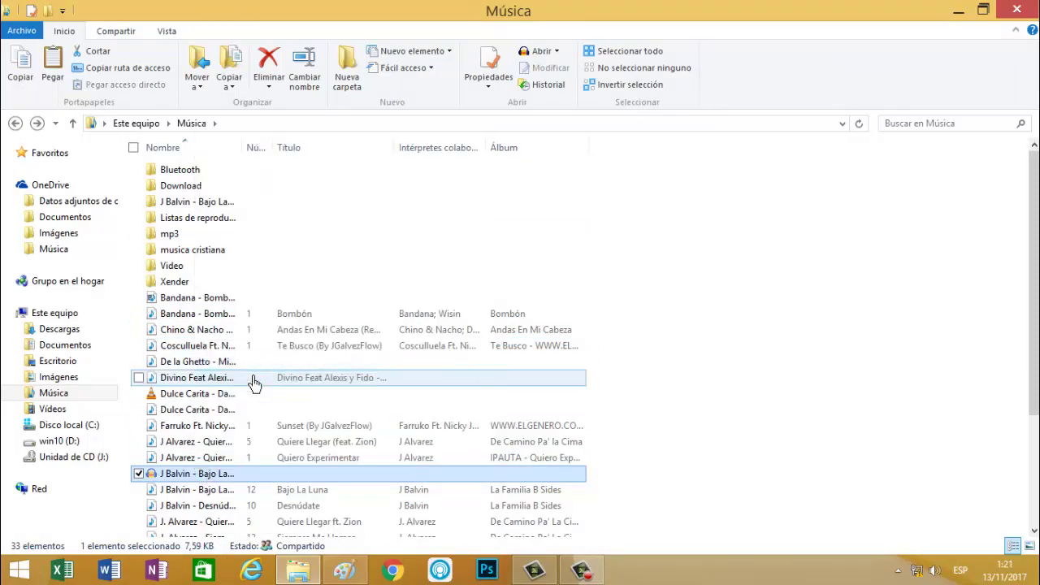
right_click(199, 479)
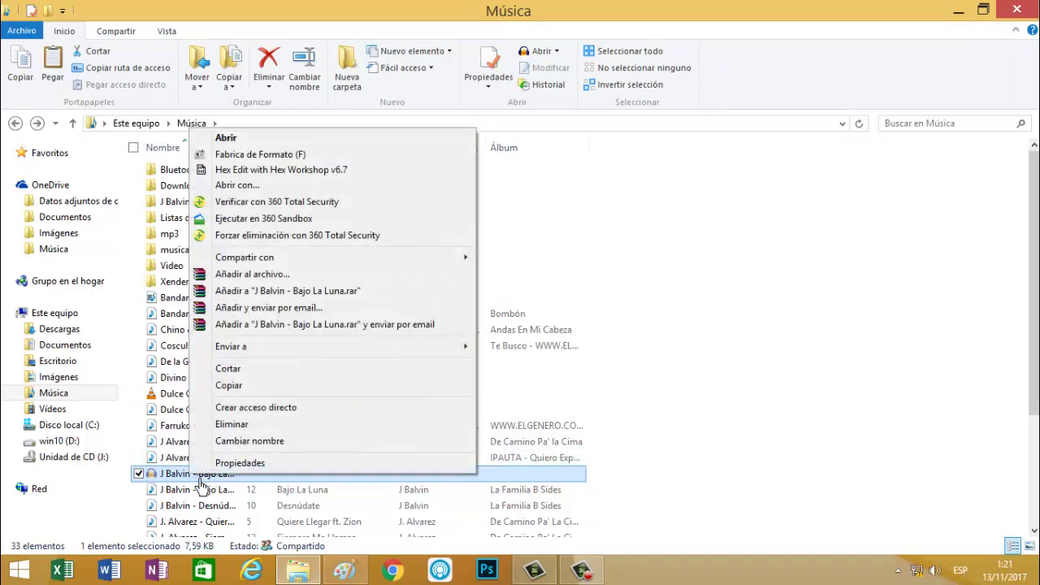
left_click(229, 386)
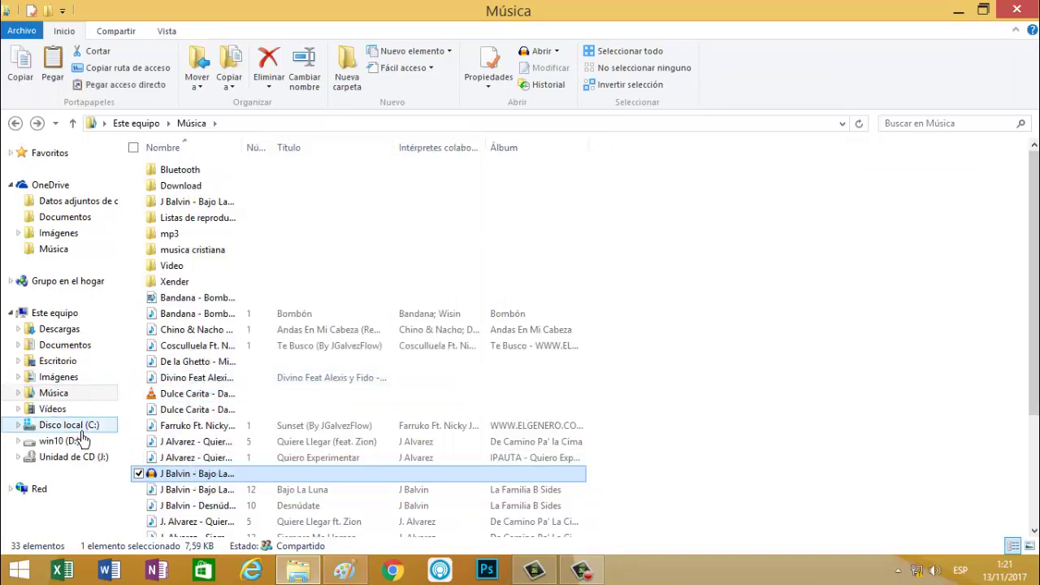
left_click(15, 124)
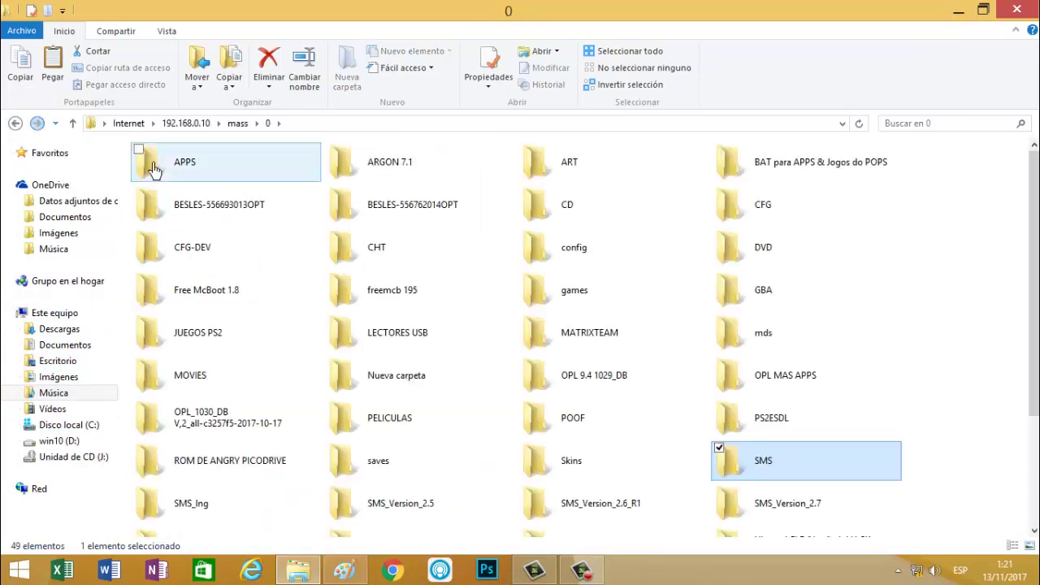